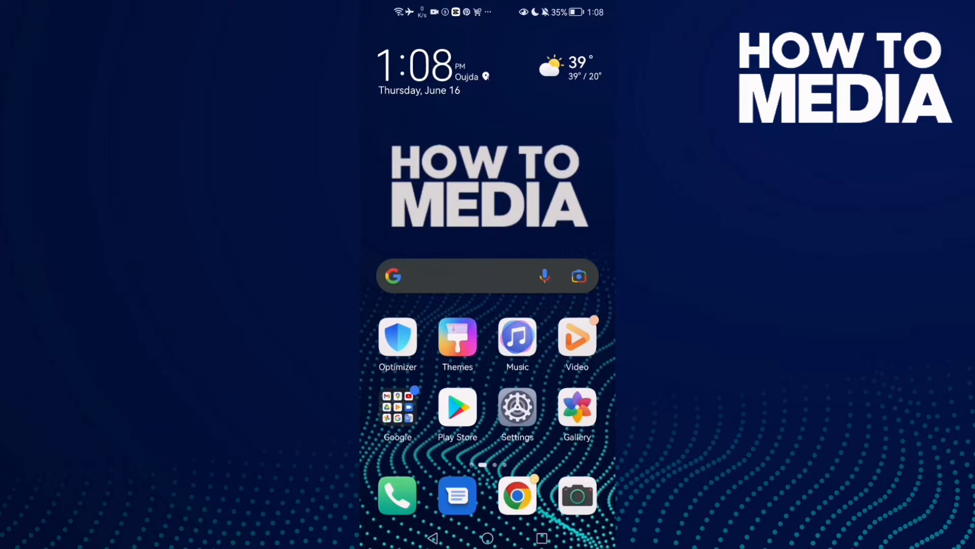
Launch Likee from the home screen and bring up its side menu.
{"action": "left_click_drag", "start_coordinate": [572, 343], "coordinate": [396, 343]}
{"action": "left_click", "coordinate": [401, 59]}
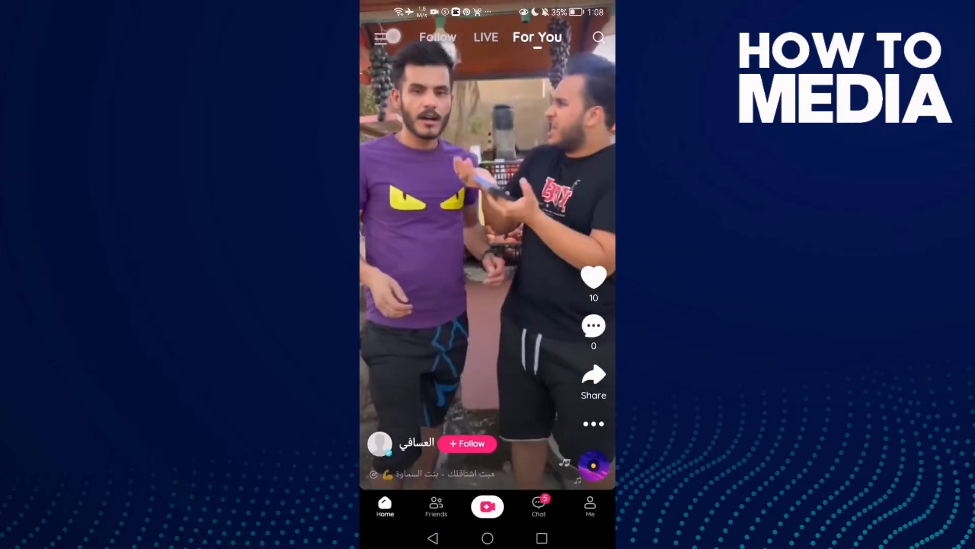
{"action": "left_click", "coordinate": [381, 38]}
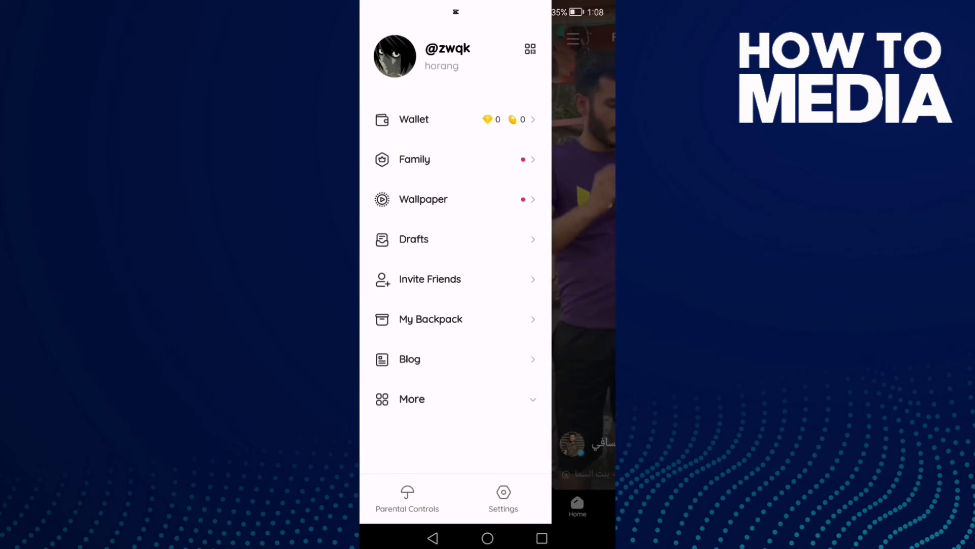
Go to the Wallet's Beans tab showing a zero bean balance.
{"action": "left_click", "coordinate": [517, 117]}
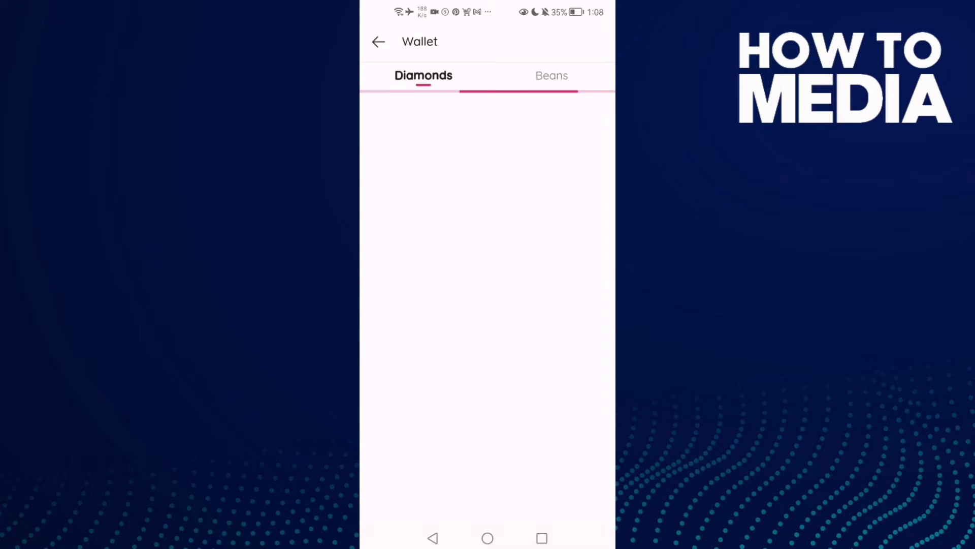
{"action": "left_click", "coordinate": [552, 76]}
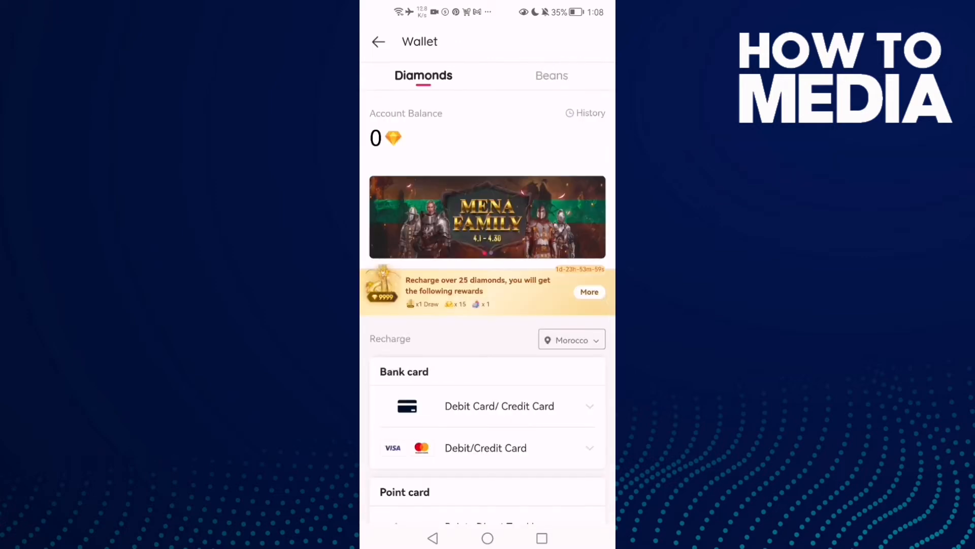
{"action": "left_click", "coordinate": [552, 75]}
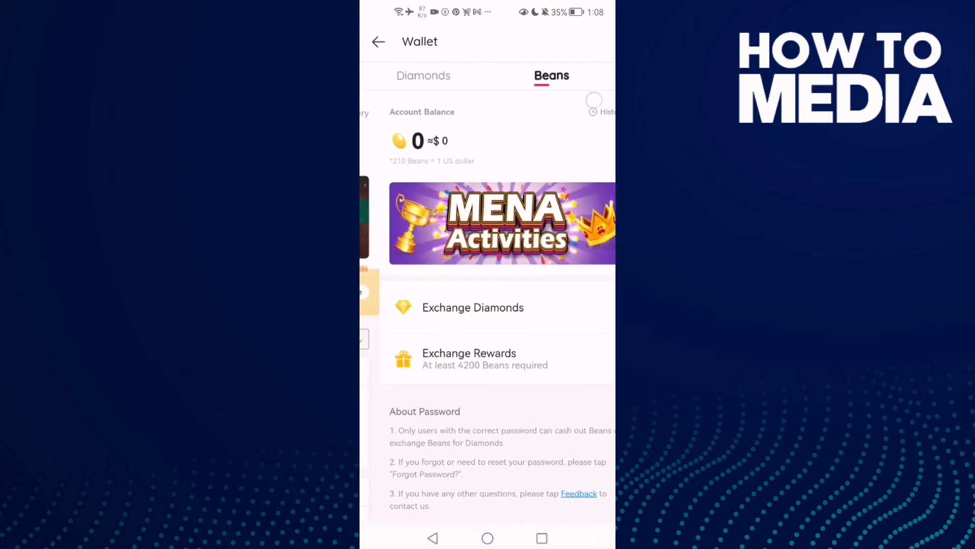
View the Beans records history, which lists no records for 2022-06.
{"action": "left_click", "coordinate": [587, 111]}
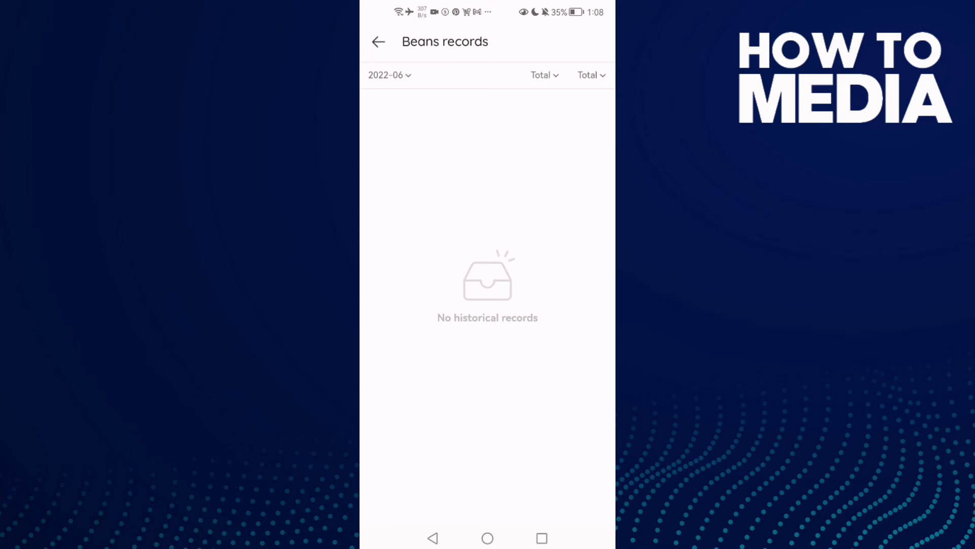
Return from the empty Beans records to the Wallet's Beans tab.
{"action": "left_click", "coordinate": [432, 538]}
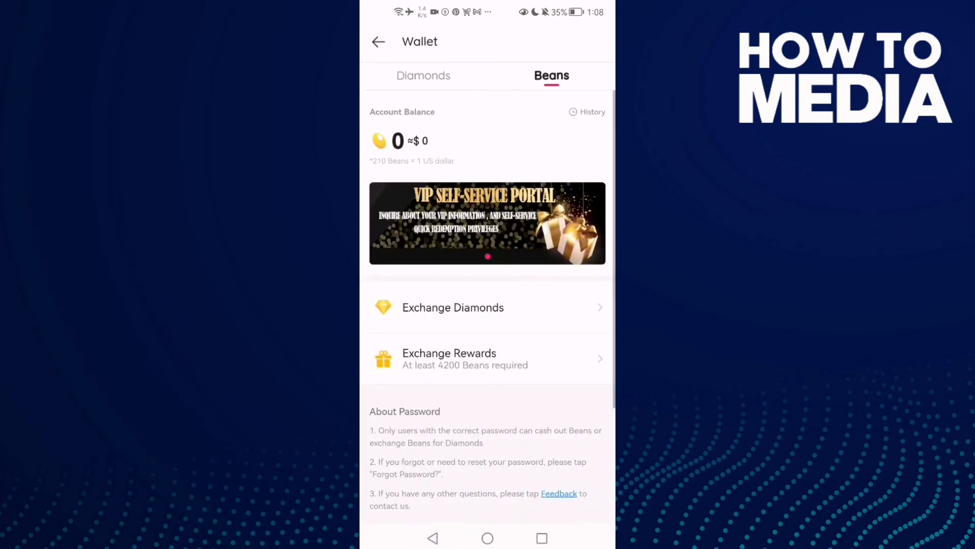